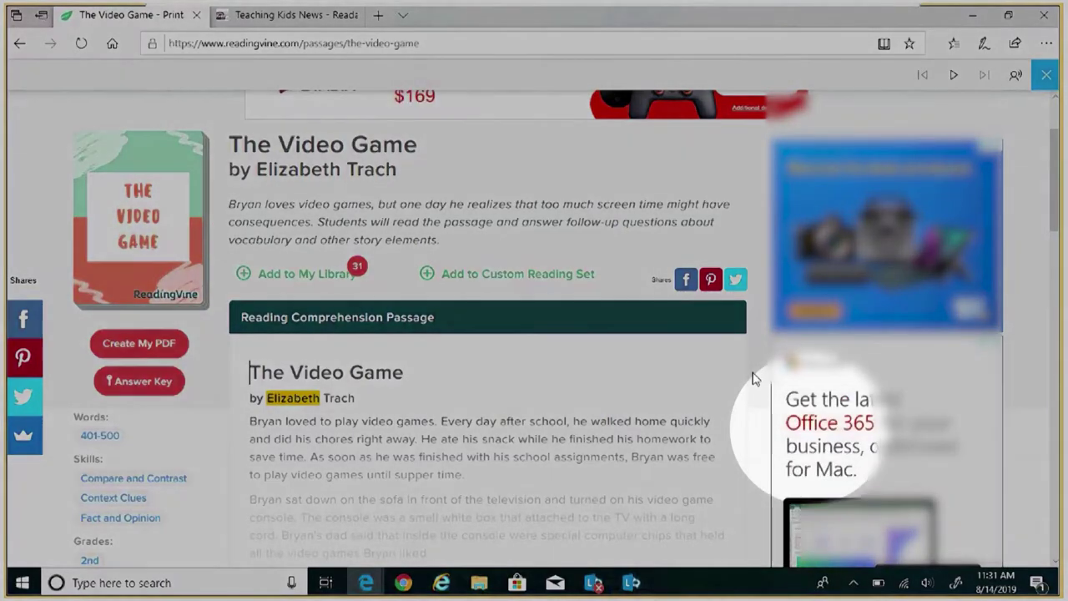
Start reading The Video Game passage aloud, then pause it in the first paragraph.
right_click(754, 378)
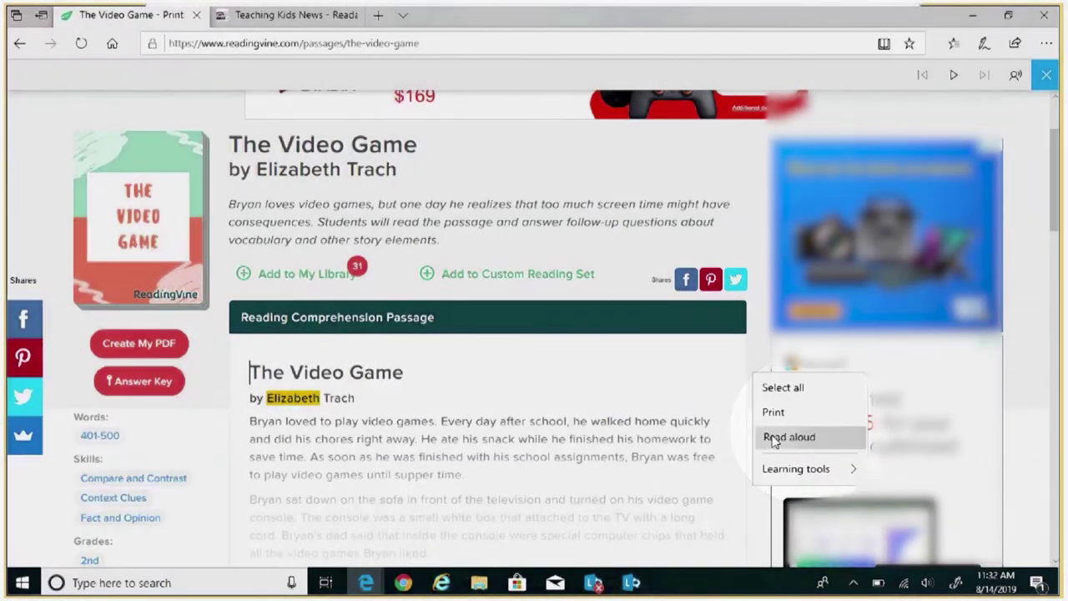
click(770, 437)
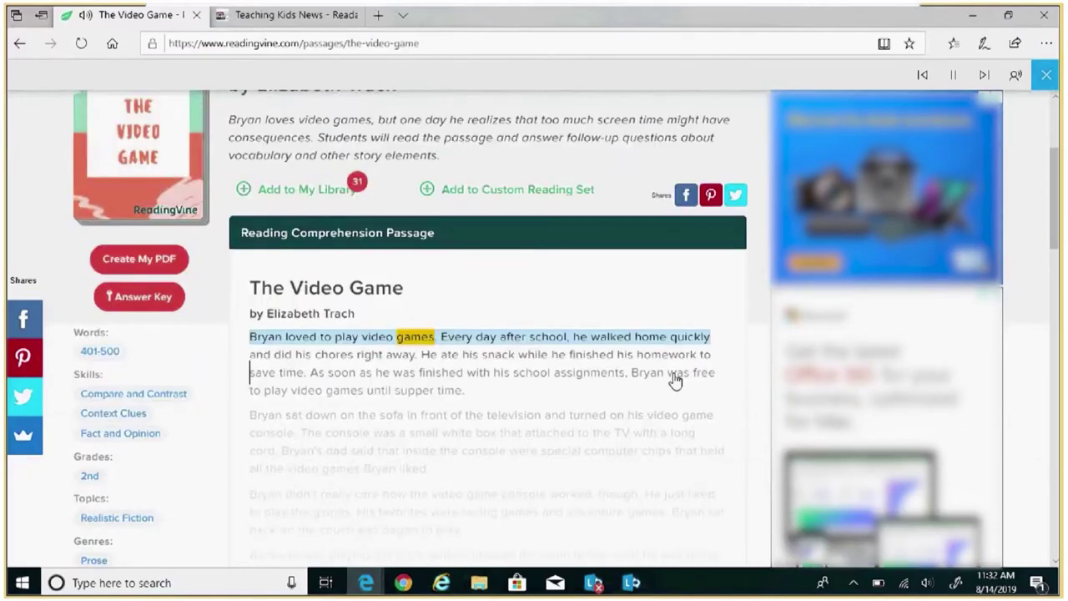
click(955, 75)
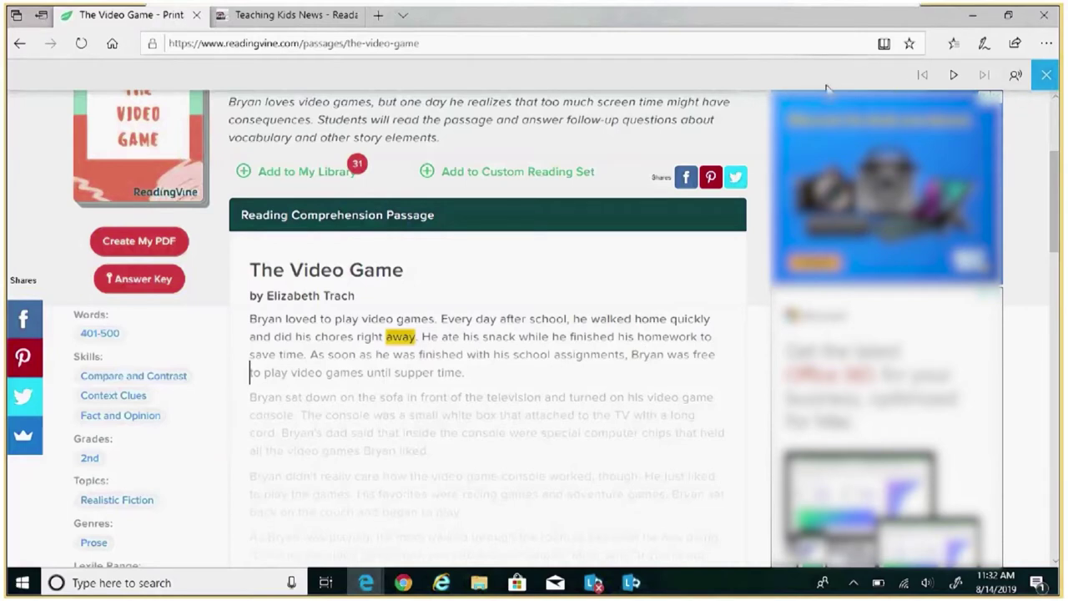
Slow the read-aloud speed to 0.75 while the passage resumes, then pause it.
click(1011, 76)
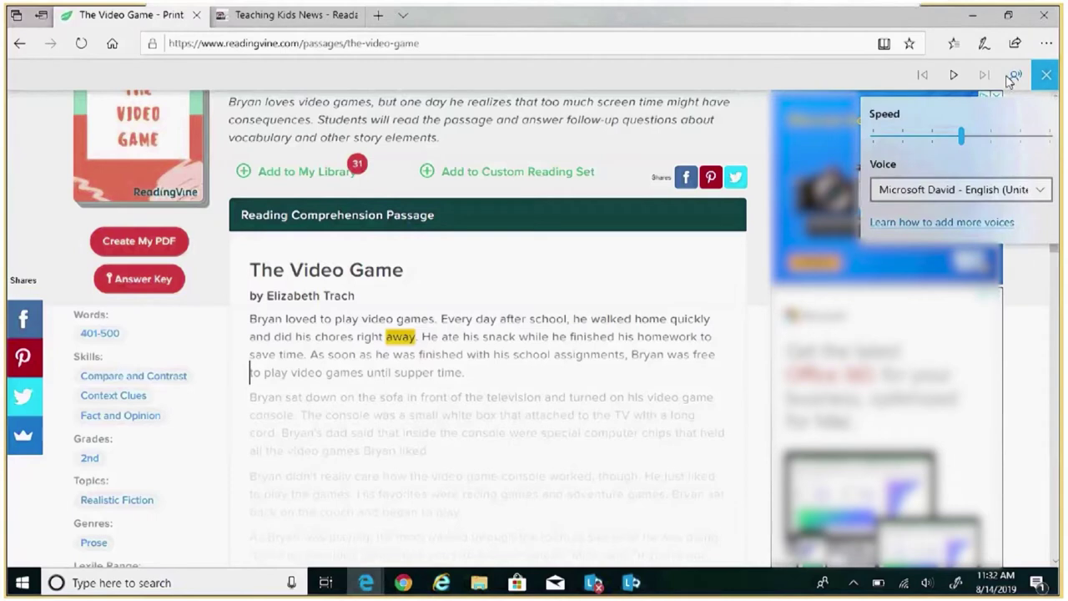
click(954, 75)
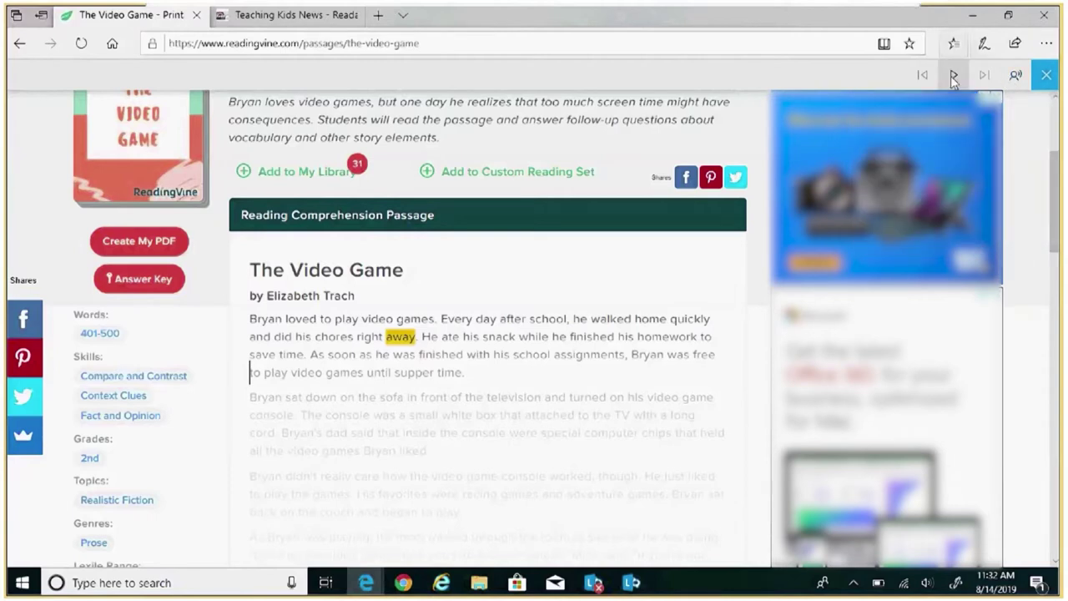
click(956, 76)
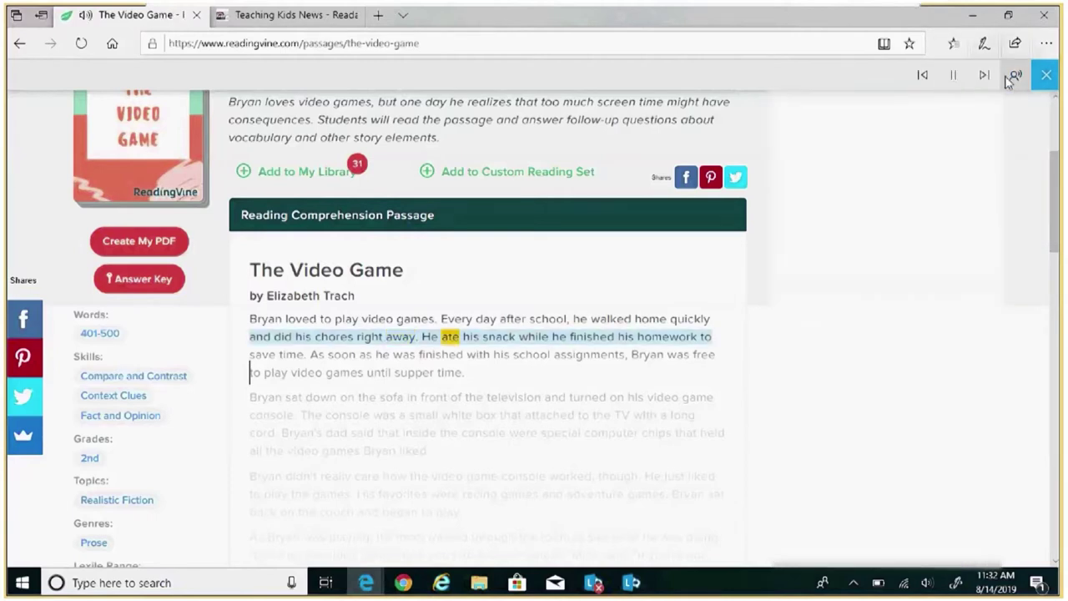
click(1015, 77)
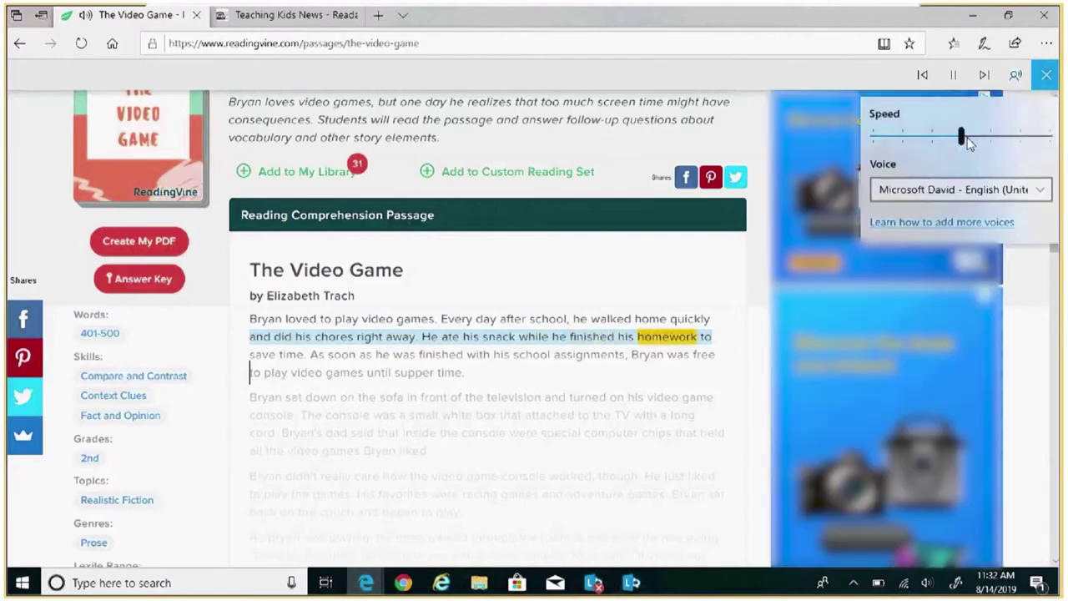
drag(962, 138, 903, 140)
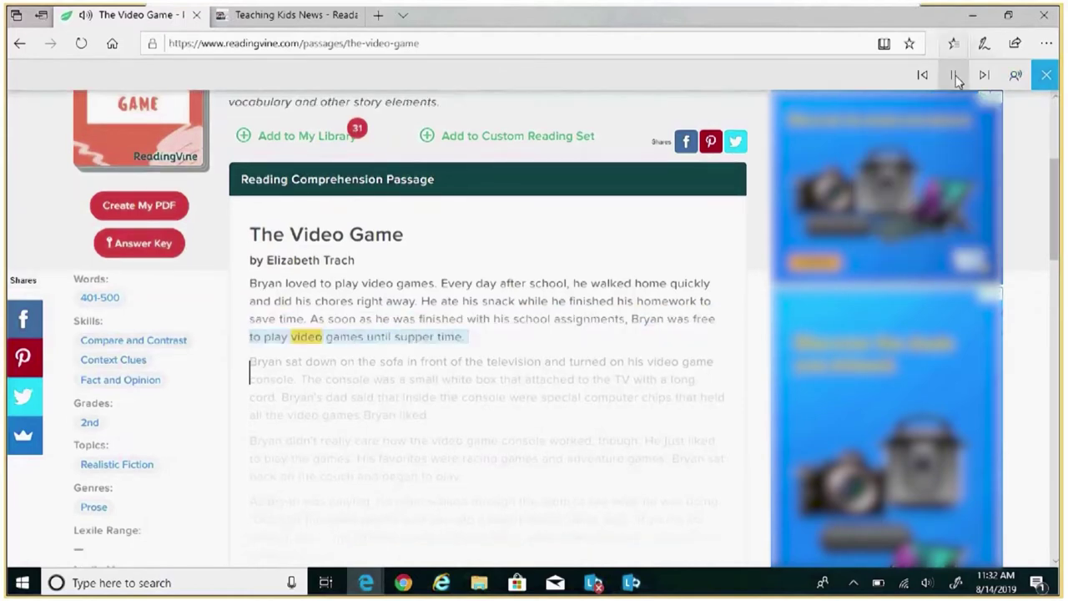
click(956, 76)
Switch the read-aloud voice to Microsoft Zira and resume reading the passage.
click(1016, 76)
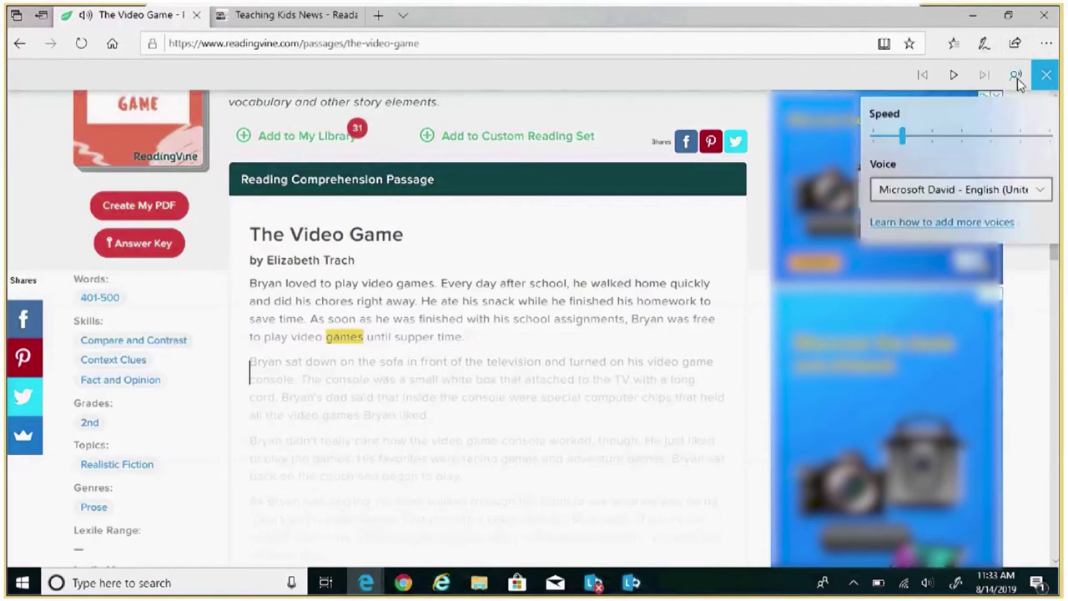
click(1045, 190)
click(941, 141)
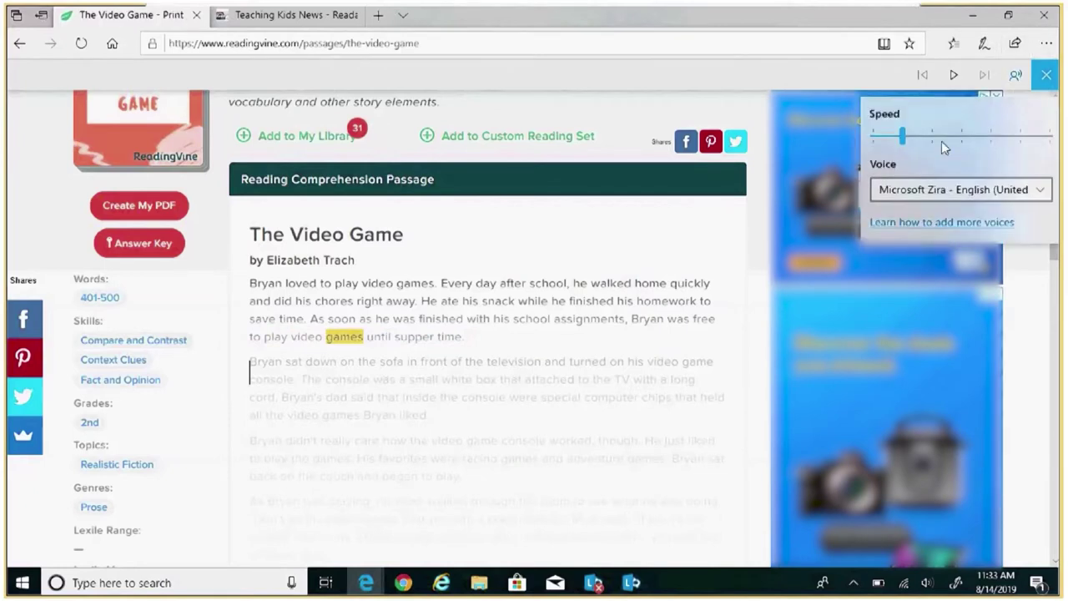
click(954, 76)
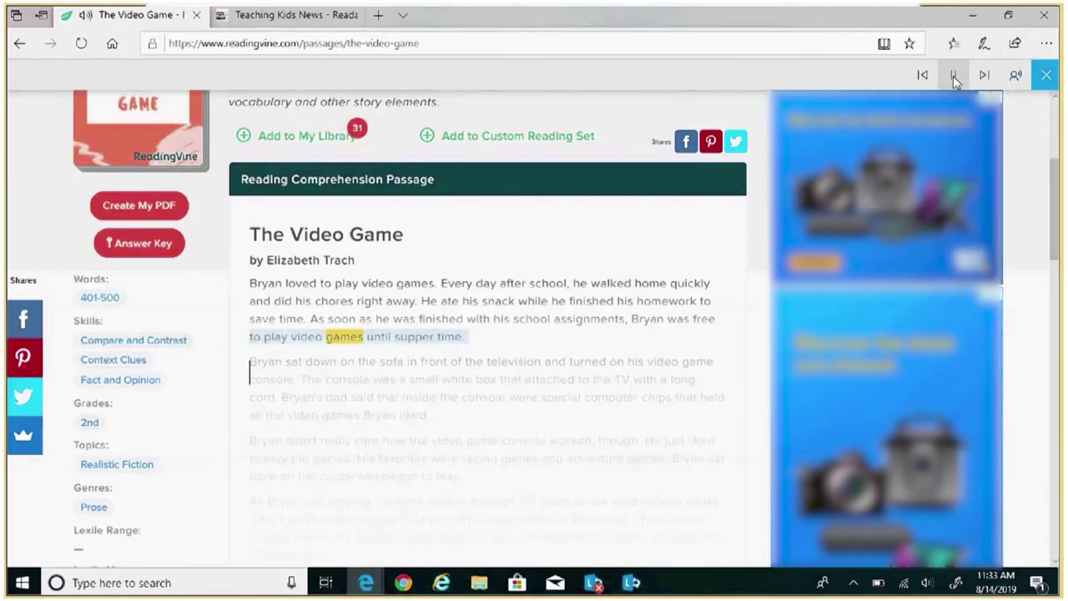
click(1016, 79)
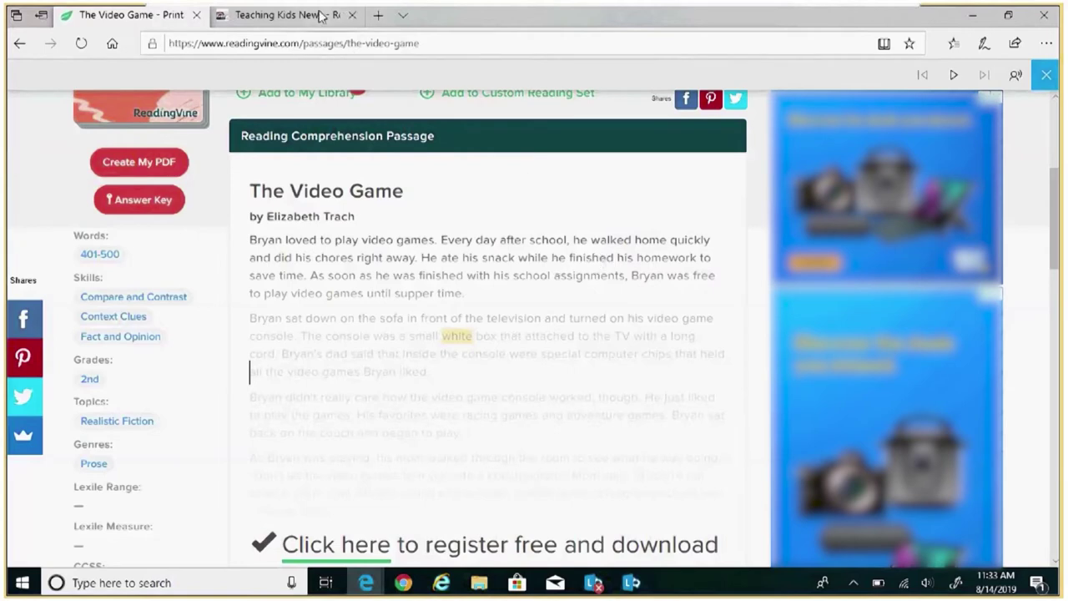
Go to the Teaching Kids News tab and scroll down to its recent articles.
mouse_move(320, 17)
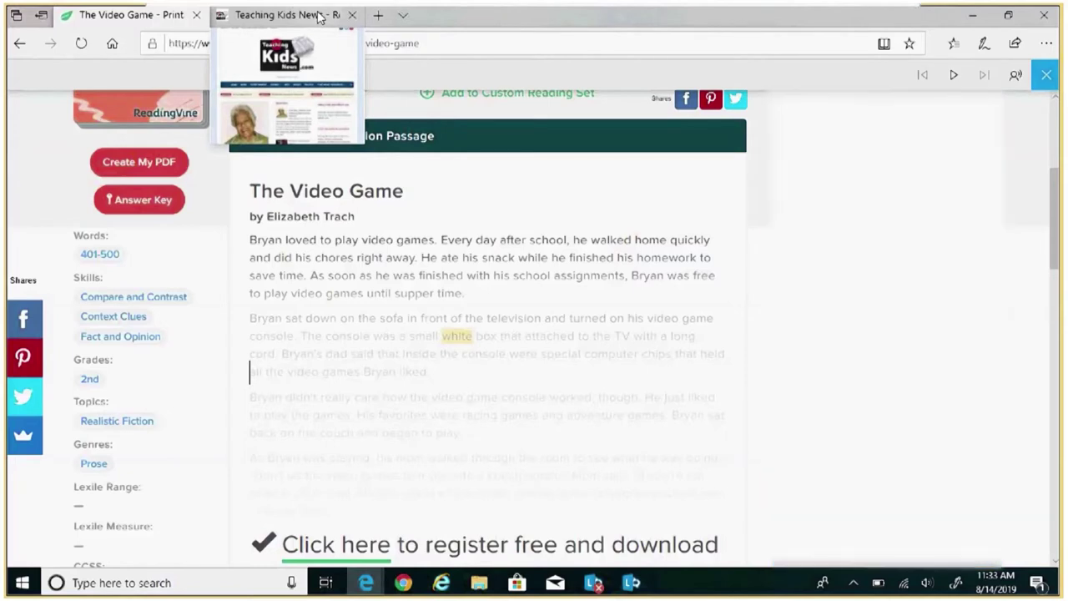
click(320, 17)
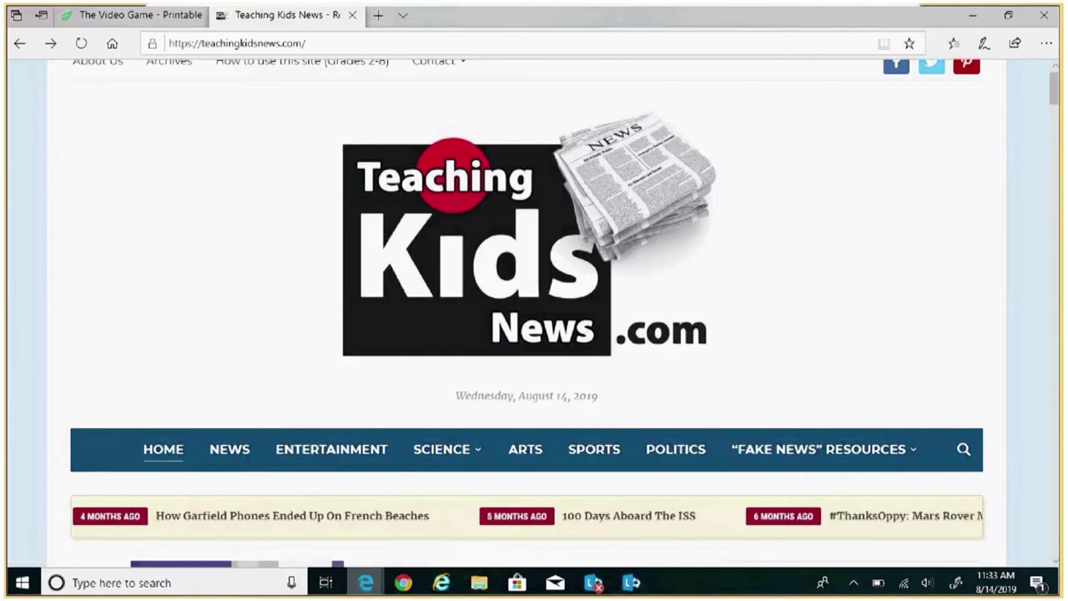
mouse_move(373, 591)
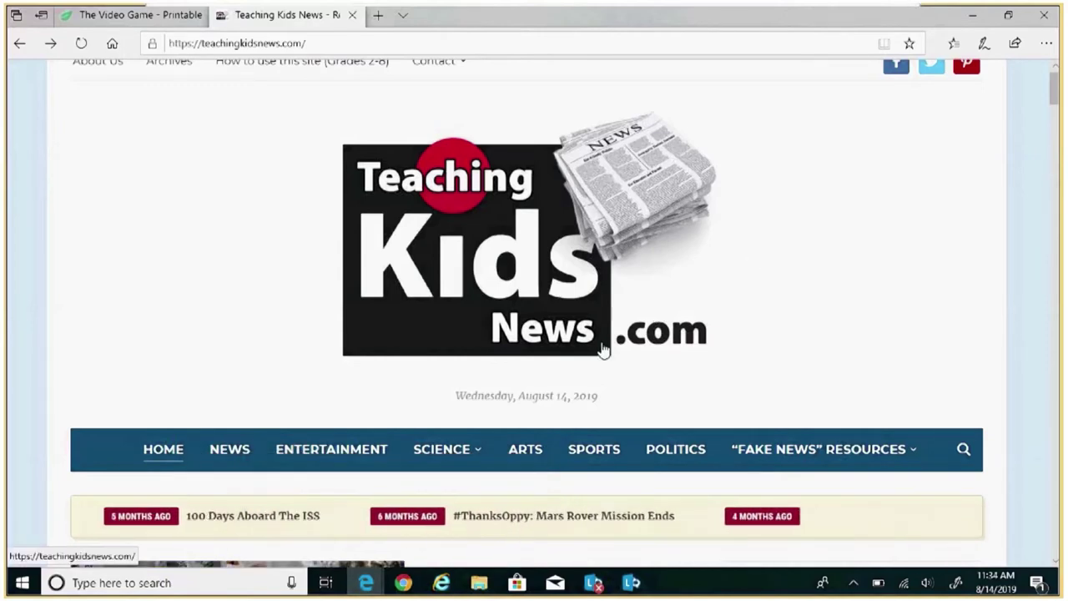
scroll(602, 350, down, 8)
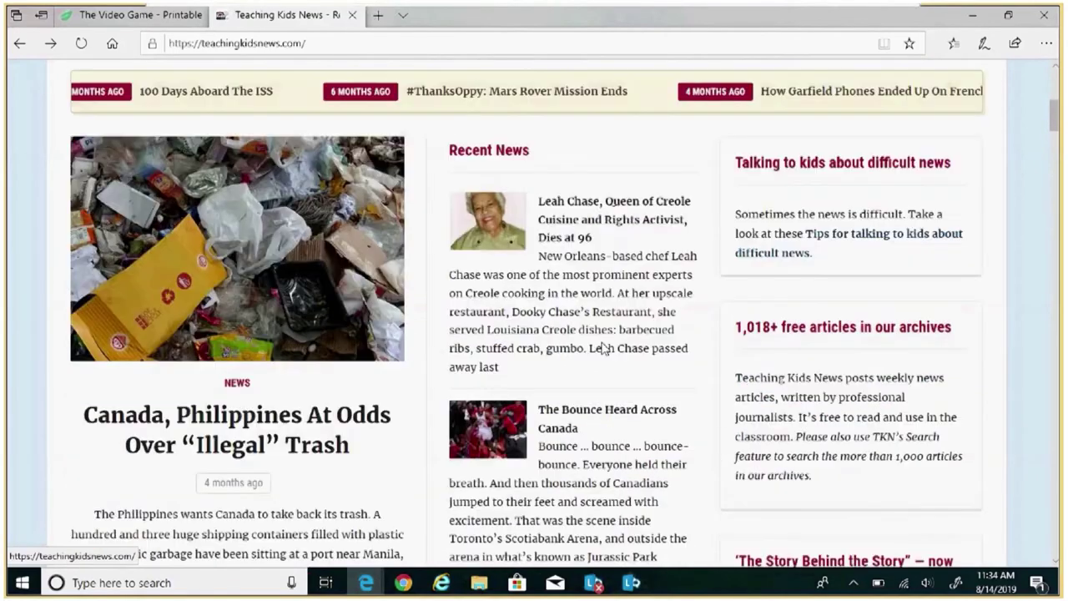
scroll(461, 488, down, 2)
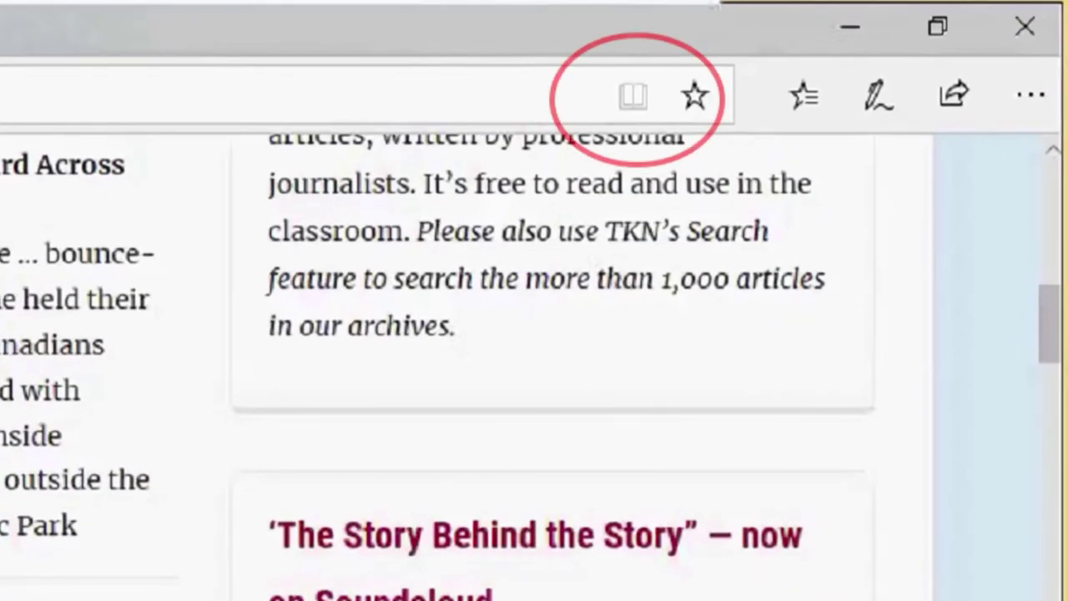
Show the Best $10 Bill In The World article in reading view, previewing grey then keeping Light.
click(635, 97)
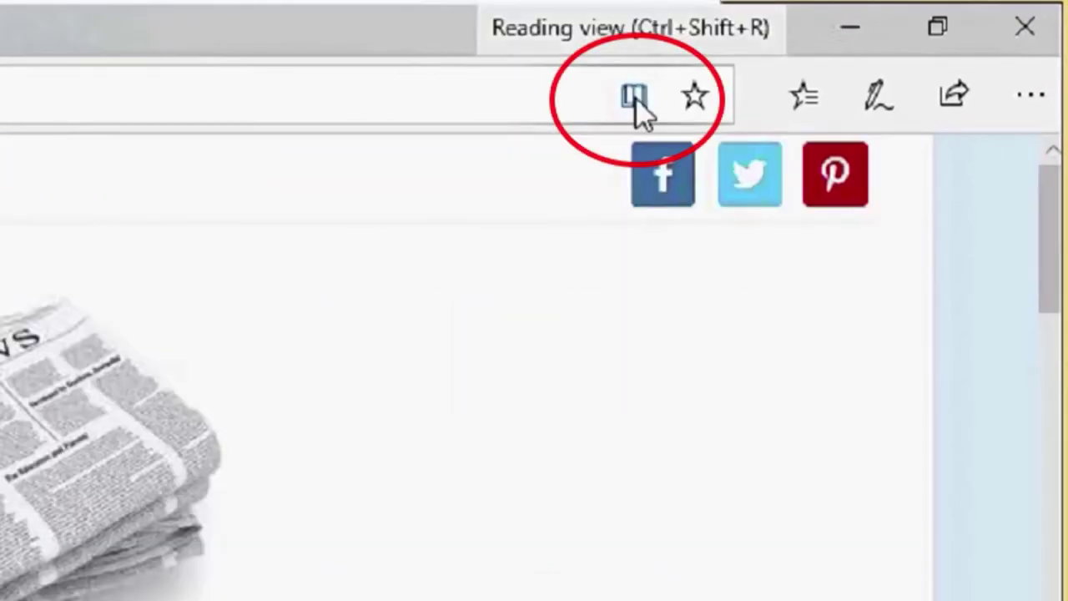
click(636, 98)
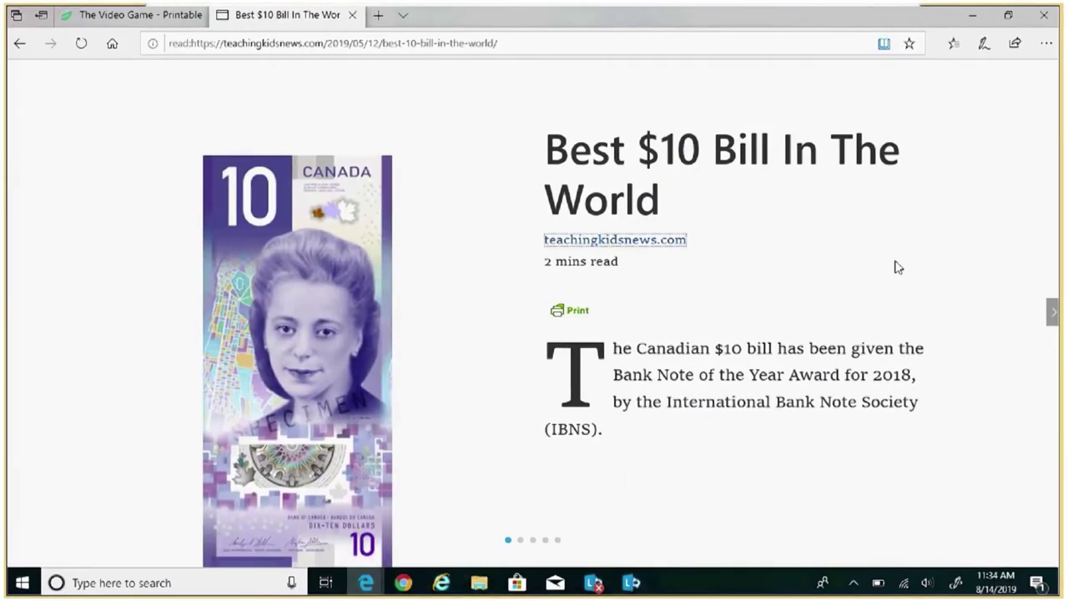
click(808, 103)
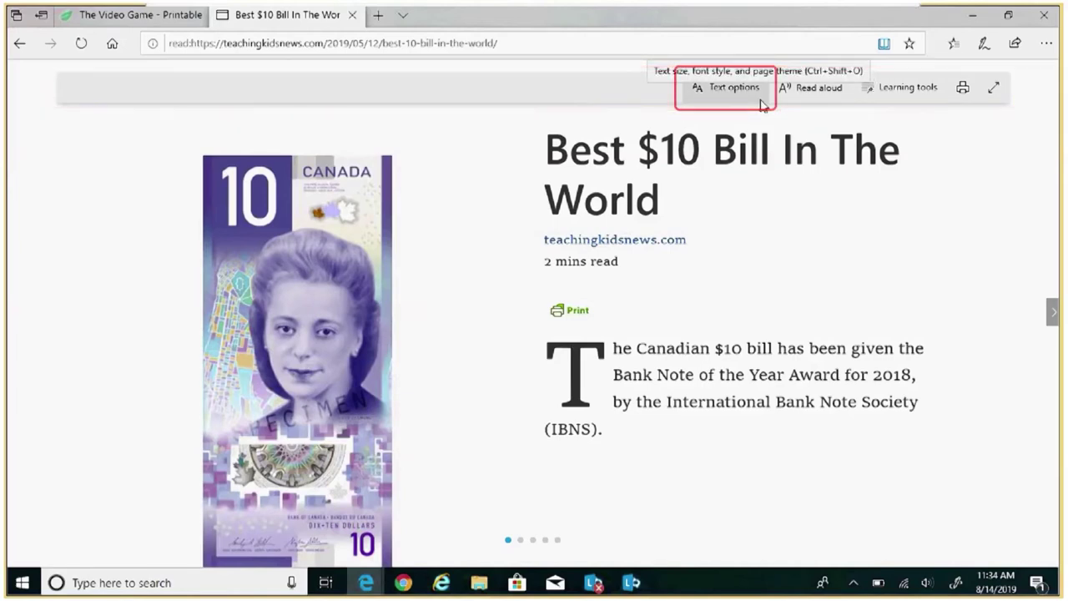
click(735, 94)
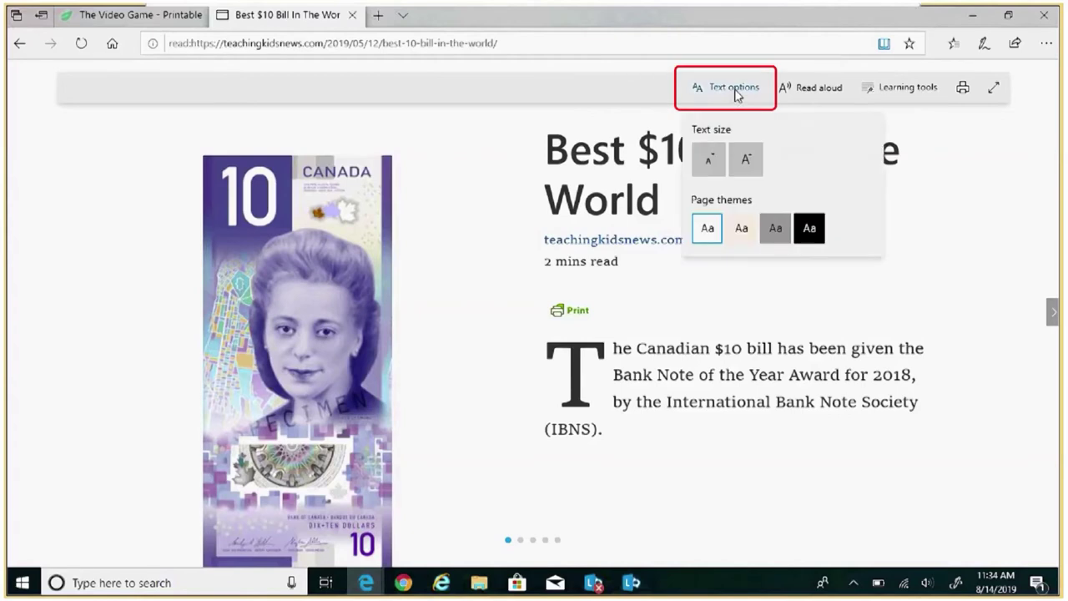
click(776, 228)
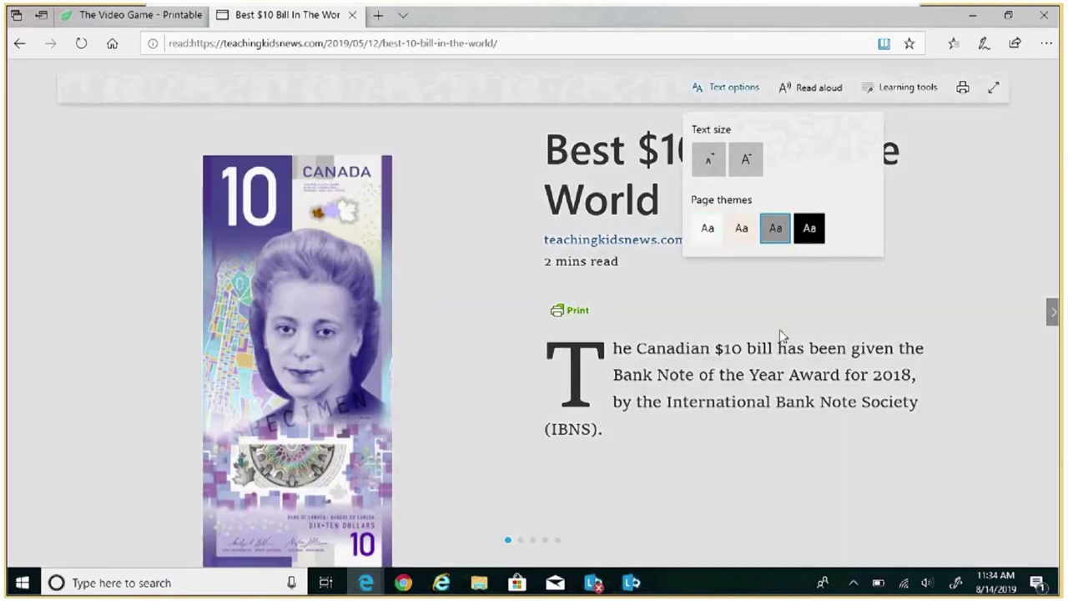
click(710, 230)
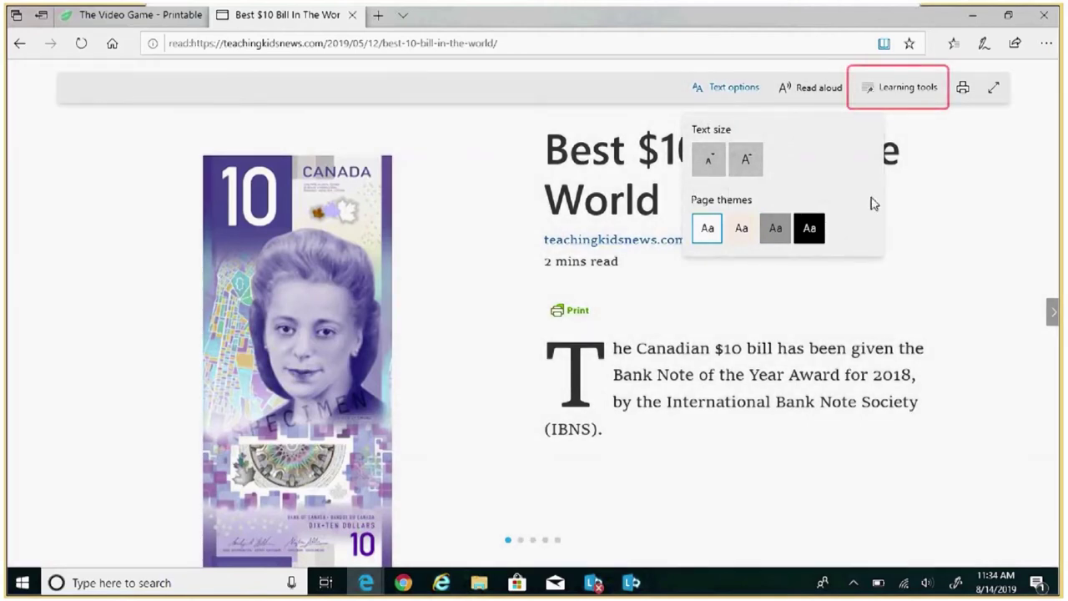
Turn on Syllables and the Nouns, Verbs and Adjectives colour labels in Grammar tools.
click(907, 94)
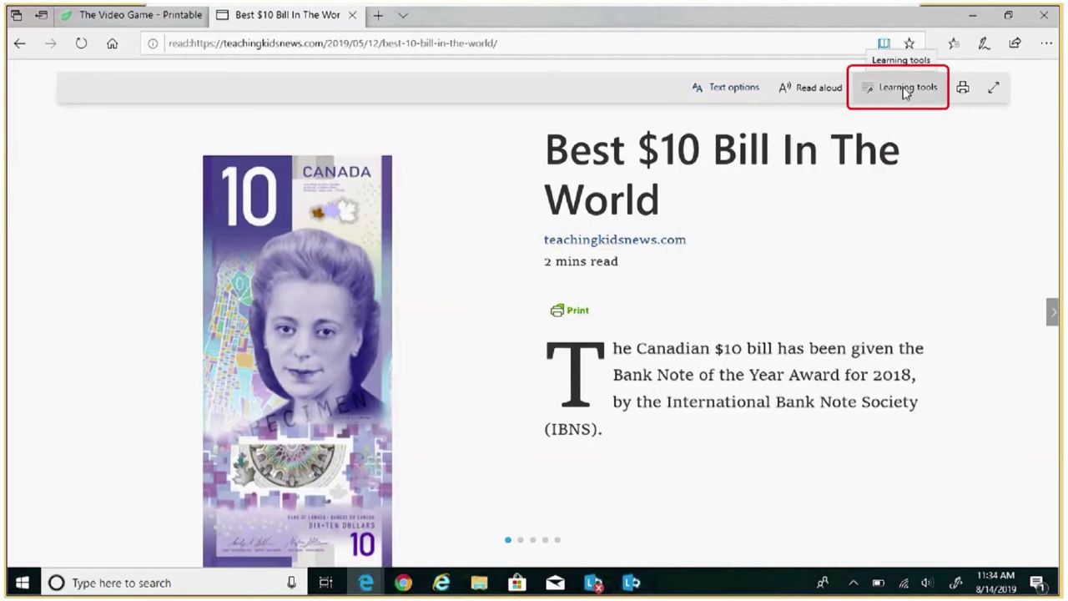
click(904, 92)
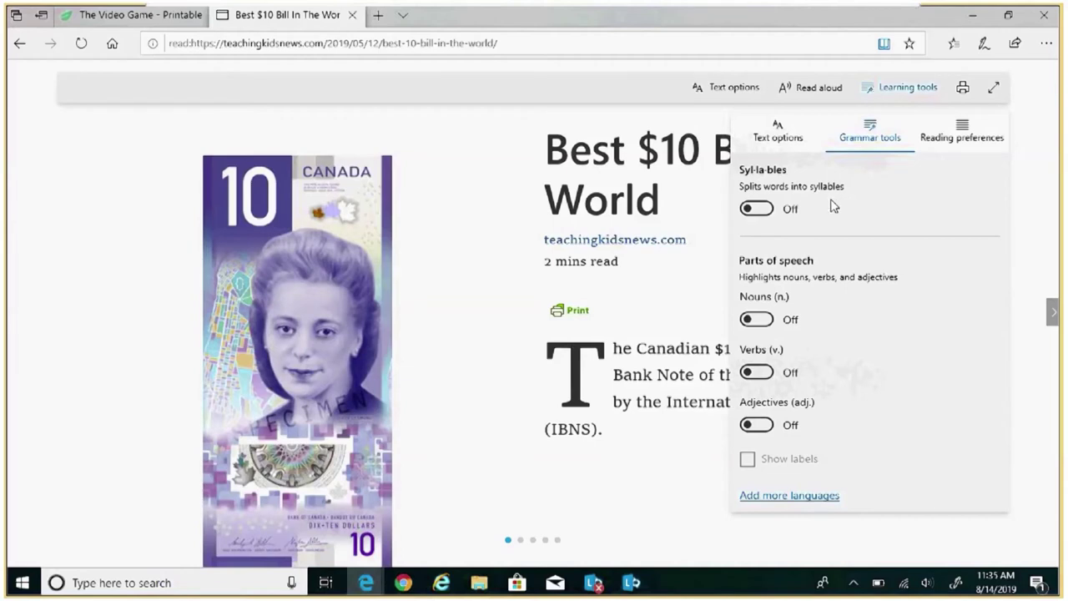
click(749, 210)
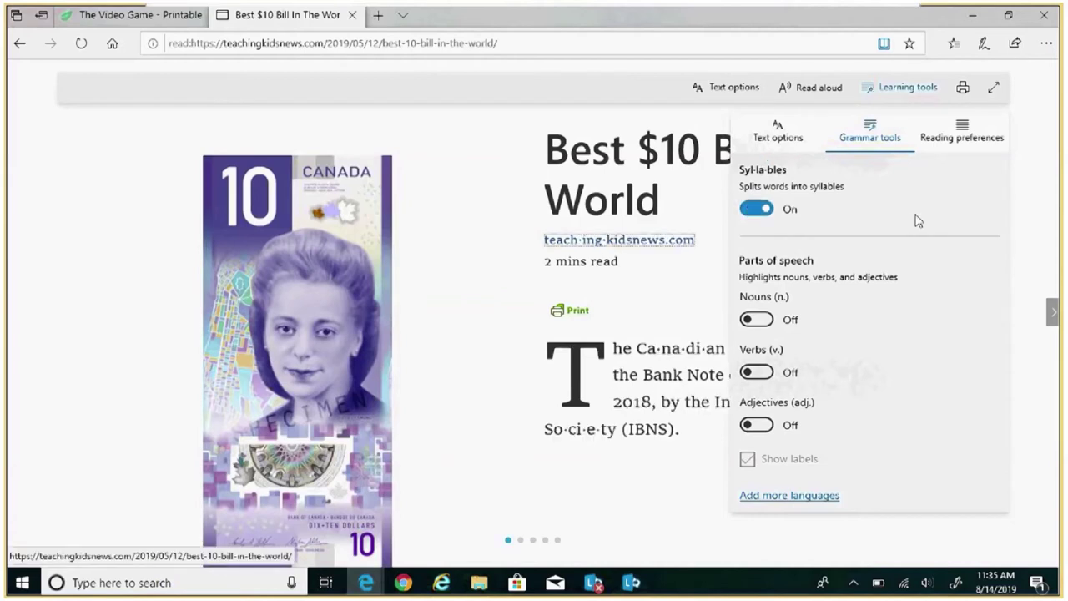
click(747, 323)
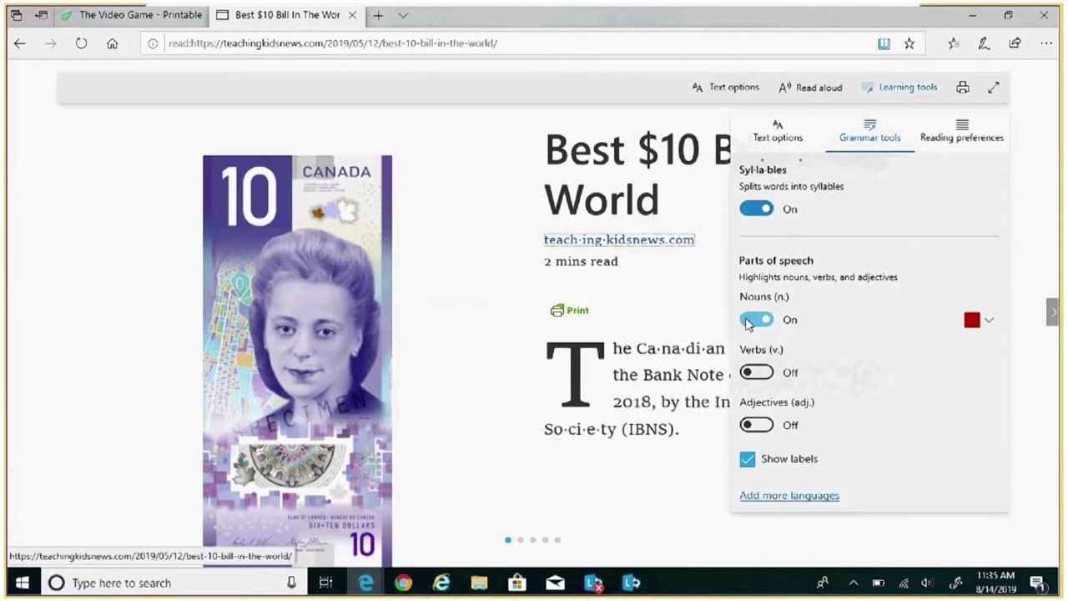
click(751, 372)
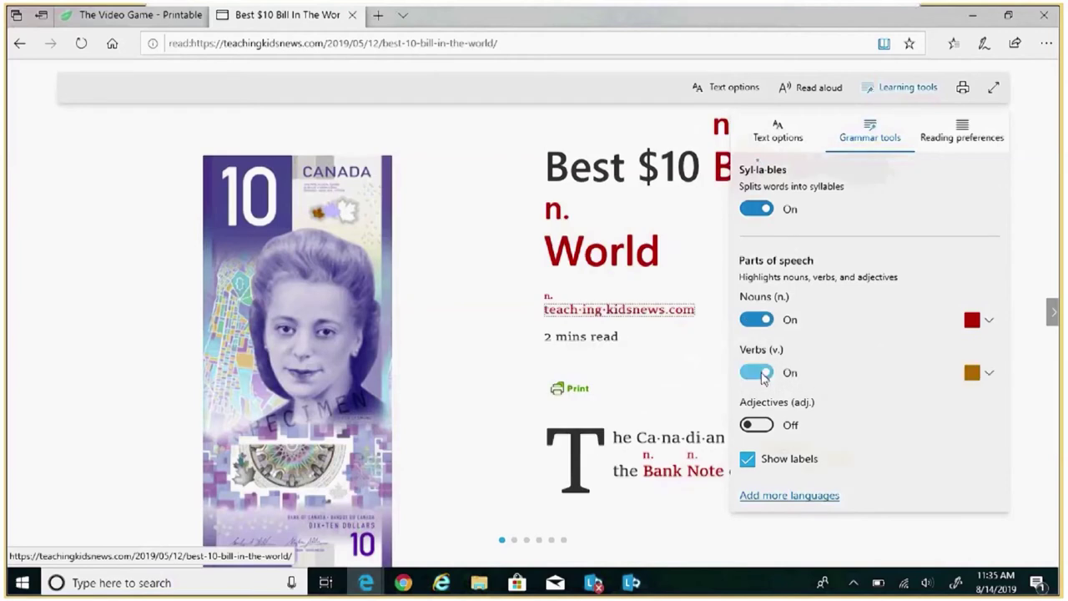
click(751, 425)
Close Grammar tools and page ahead to the article's third page.
click(1035, 275)
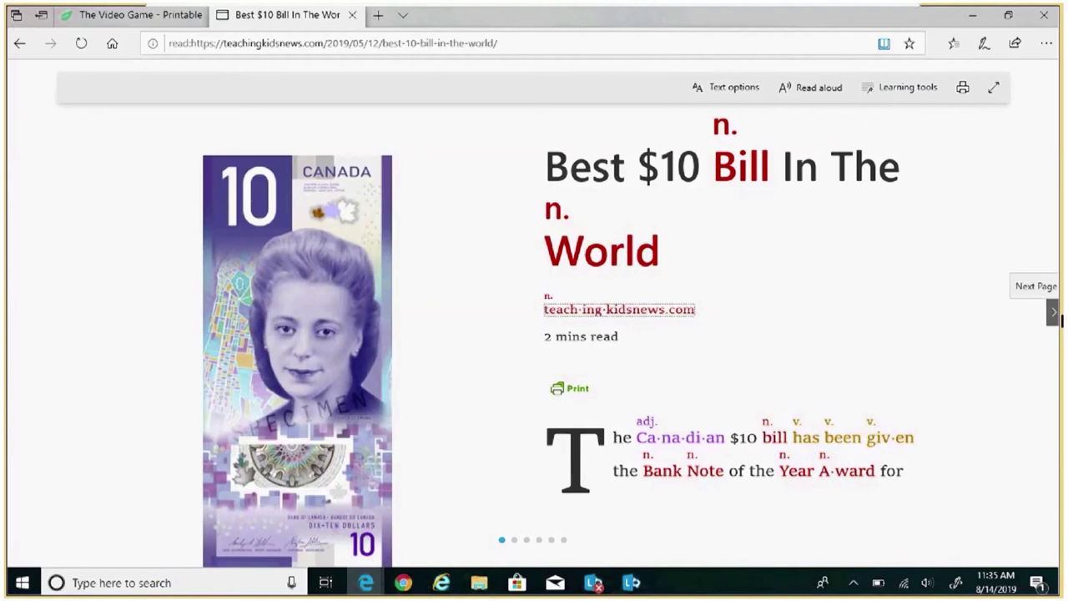
click(1054, 313)
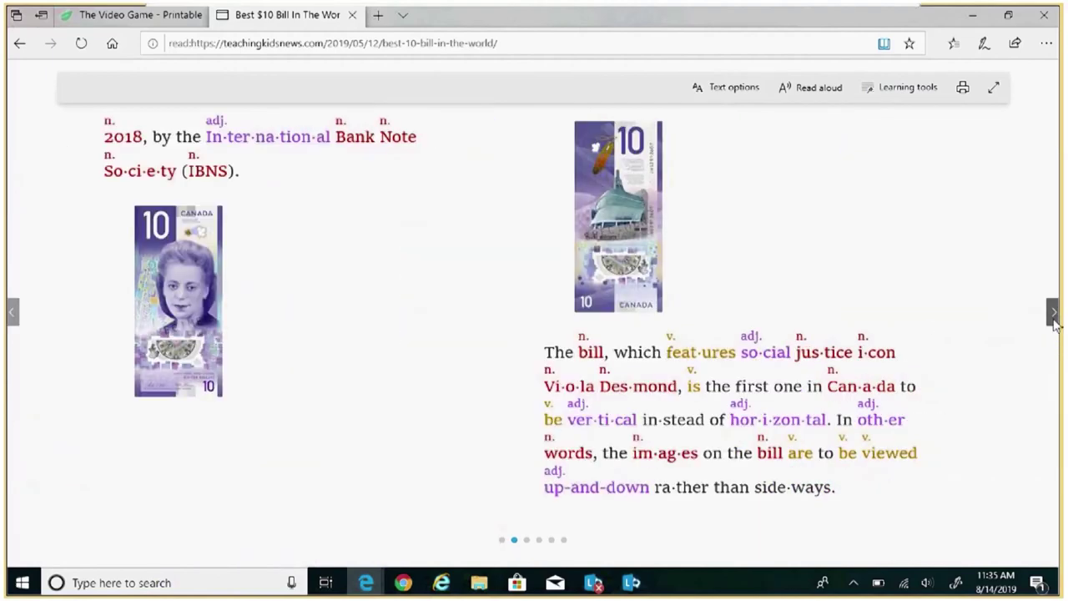
click(1053, 313)
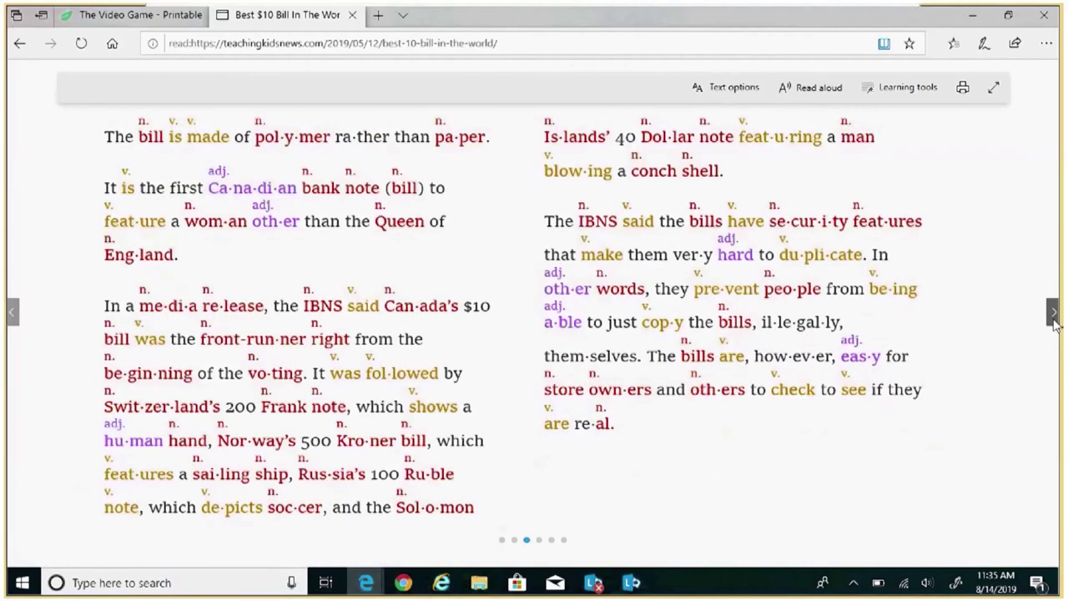